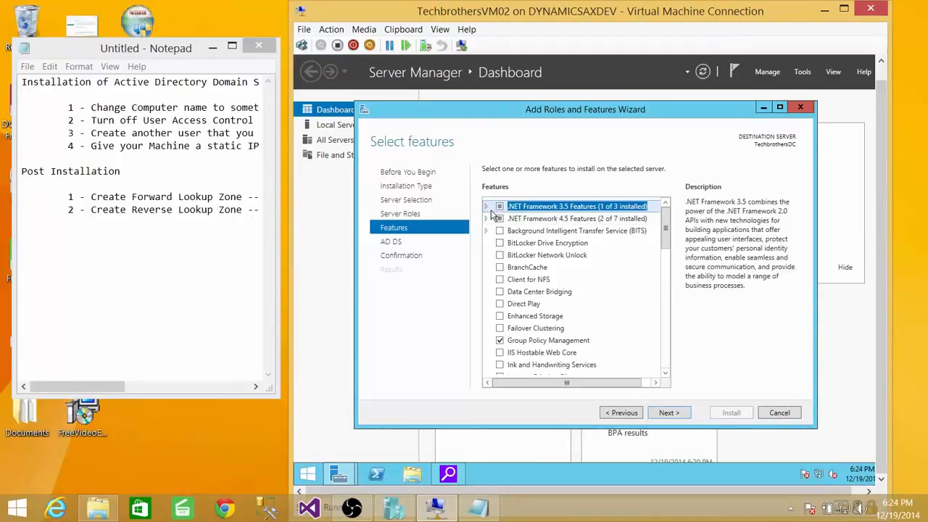
Select .NET 3.5 HTTP Activation and Non-HTTP Activation with their required features, then advance to AD DS
{"action": "left_click", "coordinate": [486, 207]}
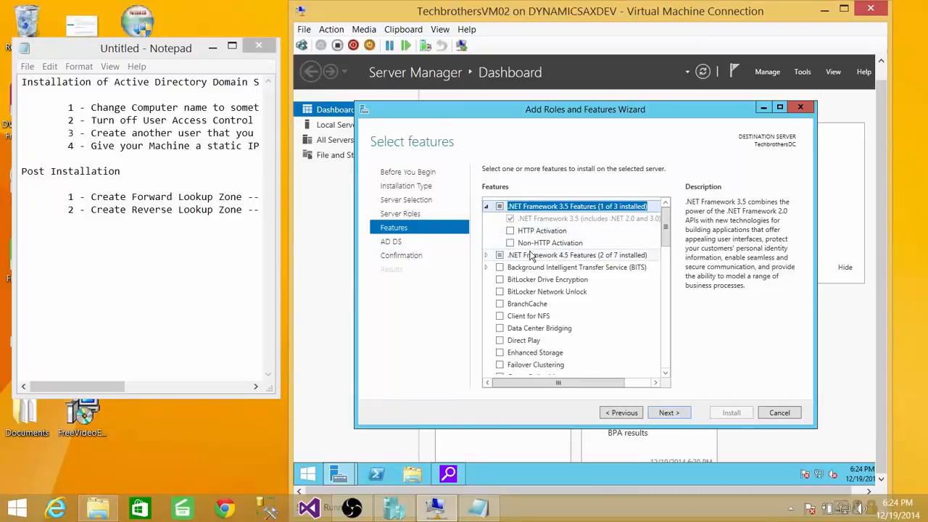
{"action": "left_click", "coordinate": [511, 230]}
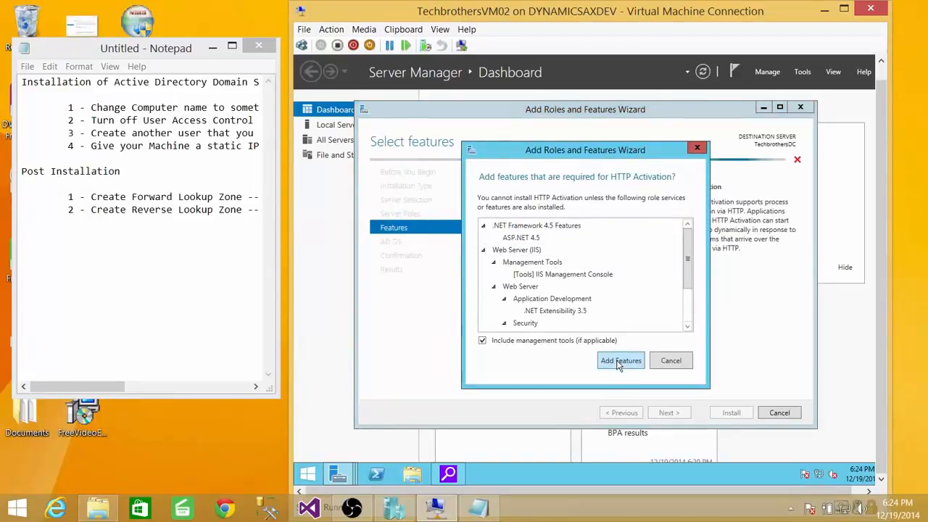
{"action": "left_click", "coordinate": [620, 361]}
{"action": "left_click", "coordinate": [510, 242]}
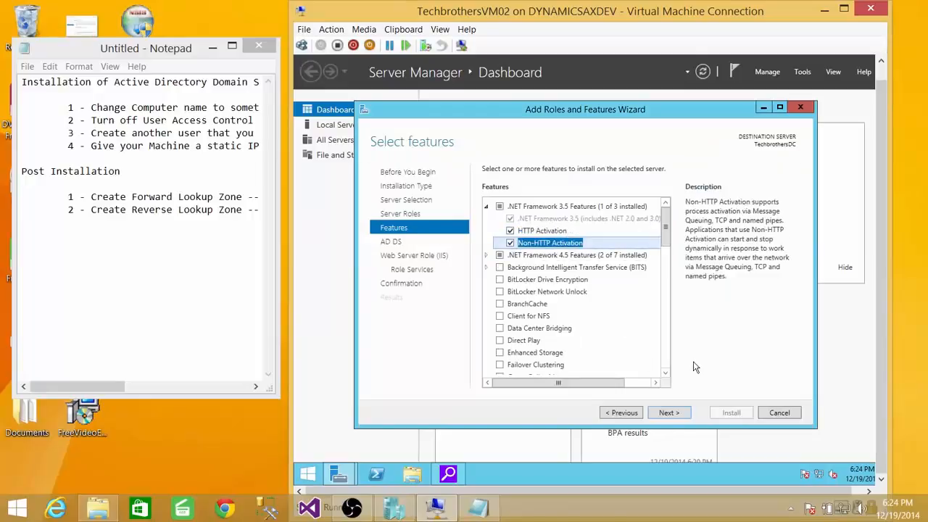
{"action": "left_click", "coordinate": [667, 413]}
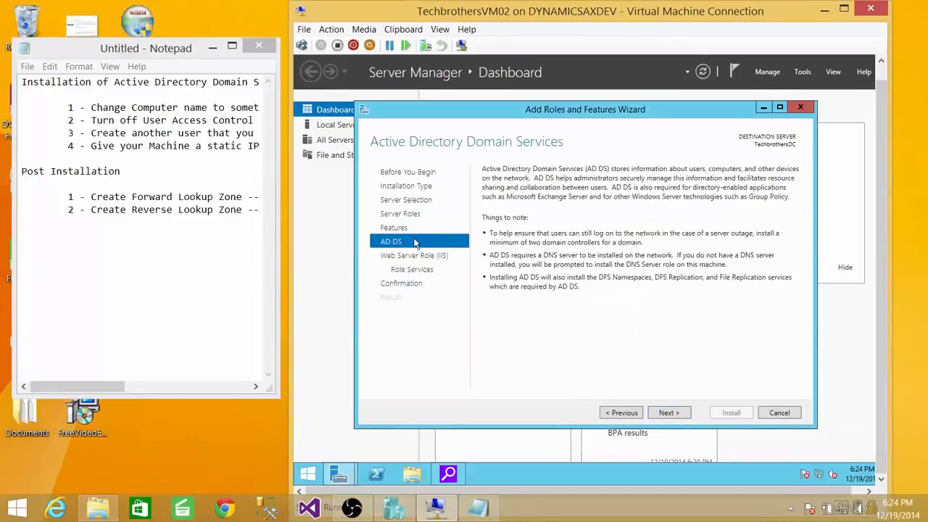
Advance past the AD DS, Web Server Role (IIS) and Role Services pages to the confirmation page
{"action": "left_click", "coordinate": [667, 413]}
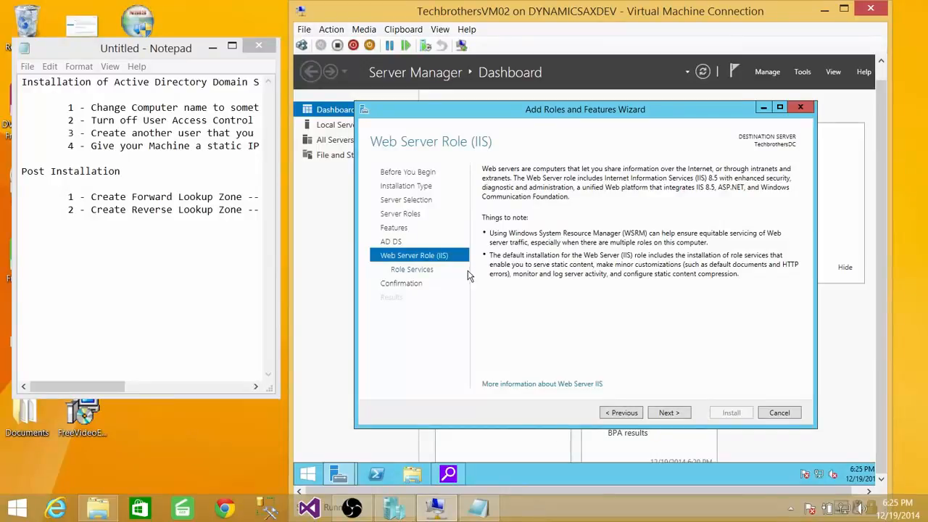
{"action": "left_click", "coordinate": [668, 413]}
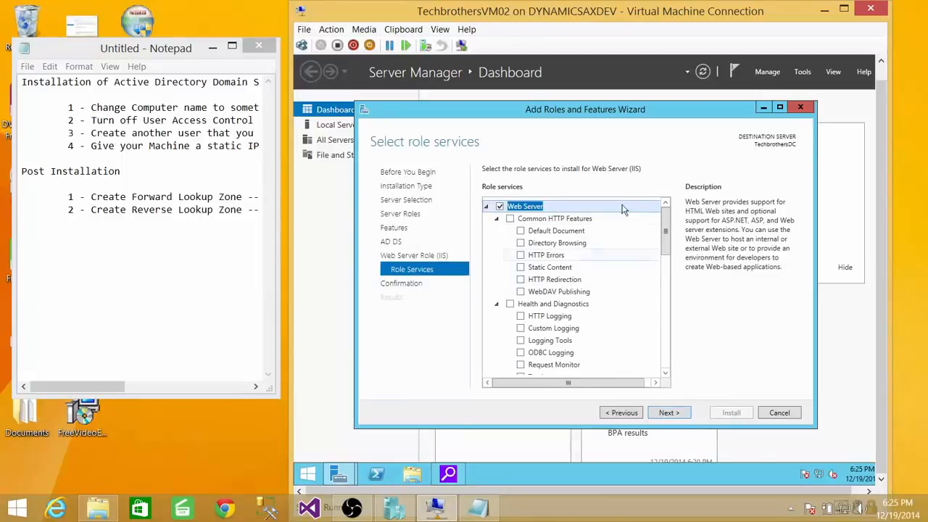
{"action": "left_click", "coordinate": [668, 412]}
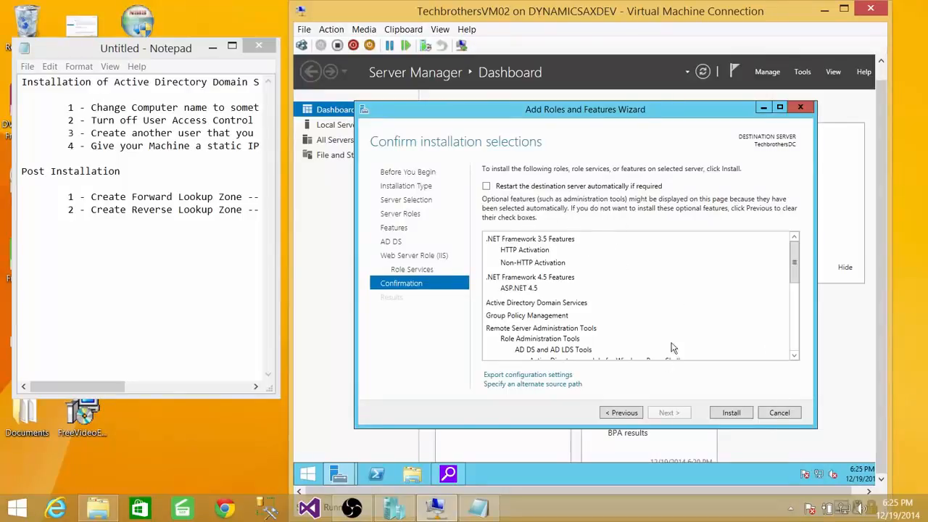
Install the selected roles and features on TechbrothersDC, then close the finished wizard
{"action": "left_click", "coordinate": [732, 413]}
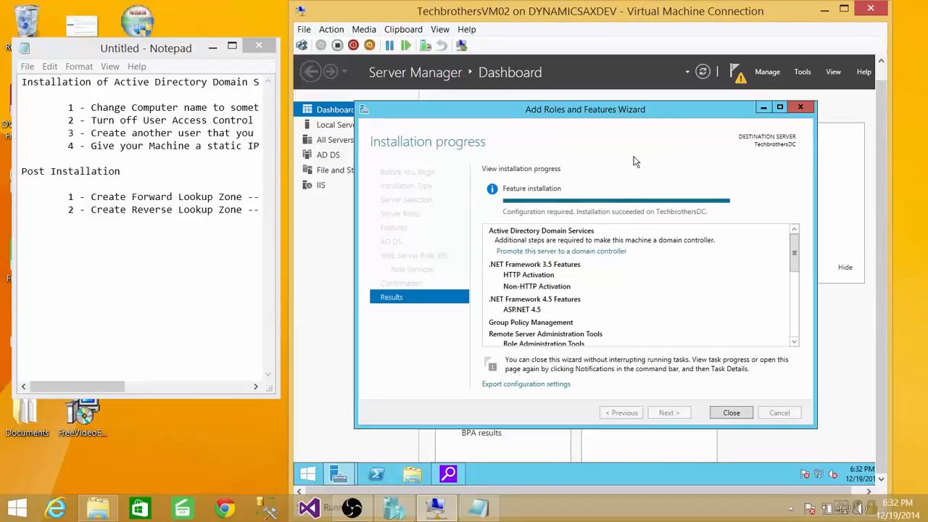
{"action": "left_click", "coordinate": [731, 413]}
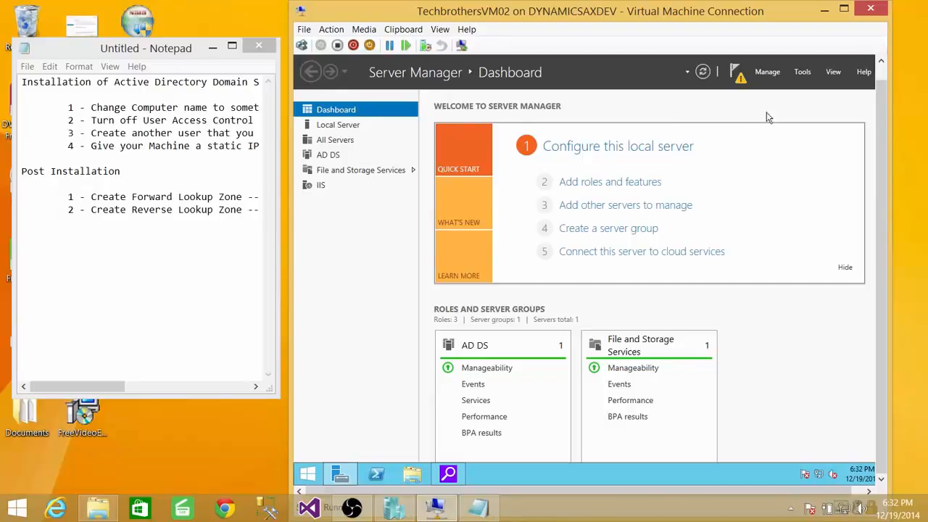
Launch 'Promote this server to a domain controller' from the Server Manager notifications
{"action": "left_click", "coordinate": [742, 81]}
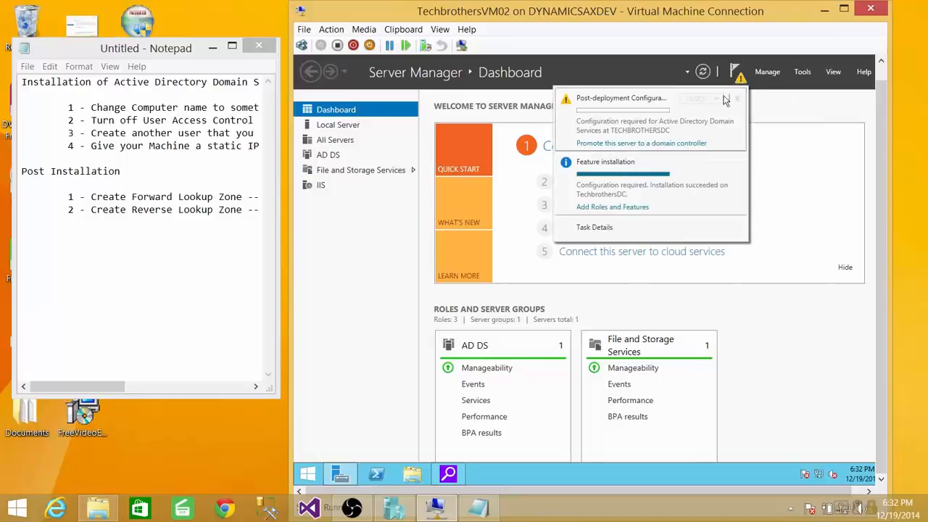
{"action": "left_click", "coordinate": [674, 145]}
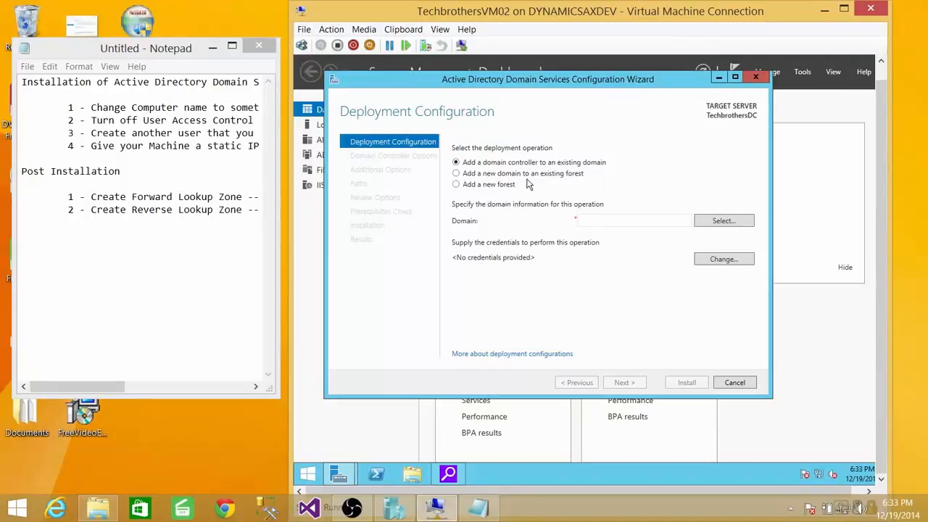
Choose 'Add a new forest' with root domain name Techbrothers.local
{"action": "left_click", "coordinate": [456, 185]}
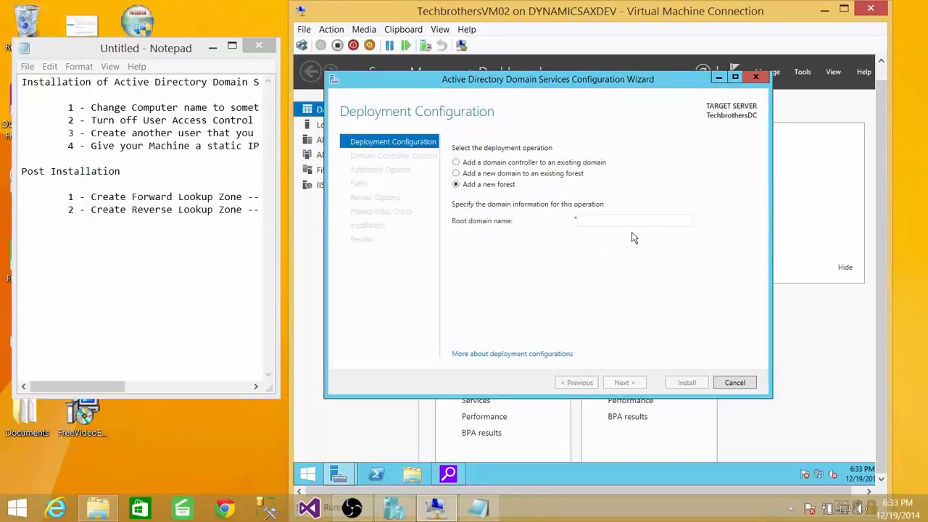
{"action": "left_click", "coordinate": [607, 220]}
{"action": "type", "text": "Techbrot"}
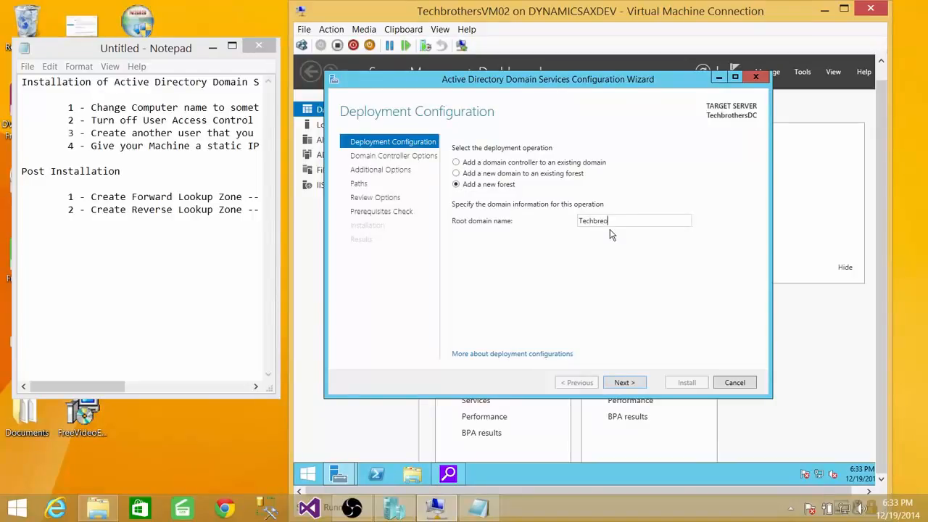
{"action": "key", "text": "BackSpace"}
{"action": "key", "text": "BackSpace"}
{"action": "type", "text": "others"}
{"action": "key", "text": "BackSpace"}
Keep the Windows Server 2012 R2 forest functional level and enter and confirm the DSRM password
{"action": "left_click", "coordinate": [624, 382]}
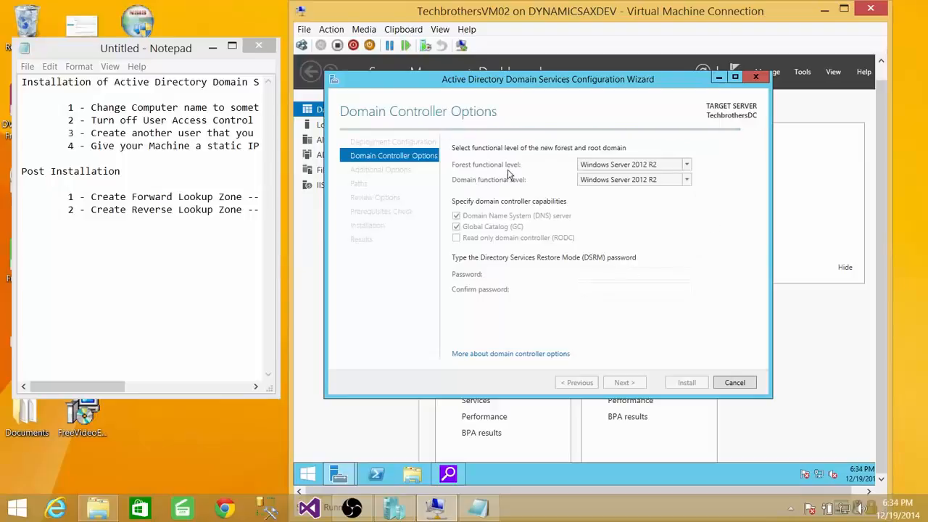
{"action": "left_click", "coordinate": [687, 165]}
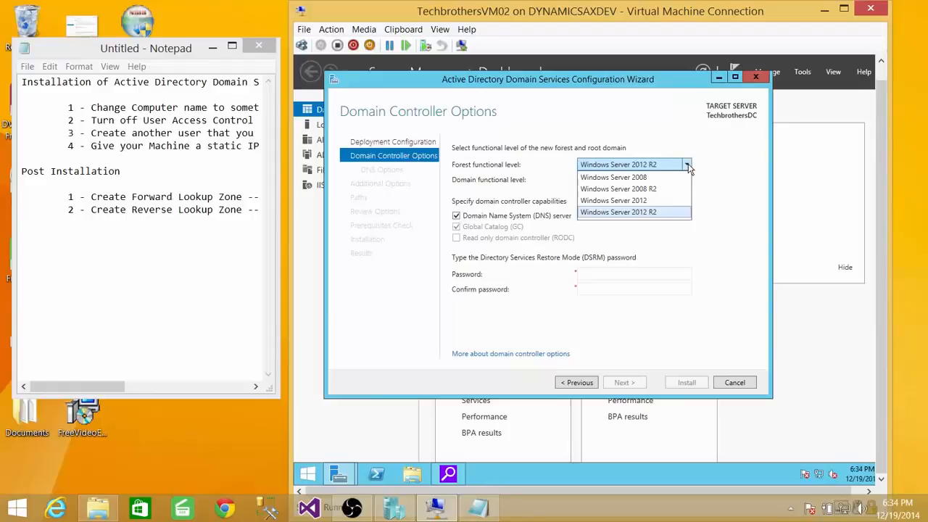
{"action": "left_click", "coordinate": [689, 168]}
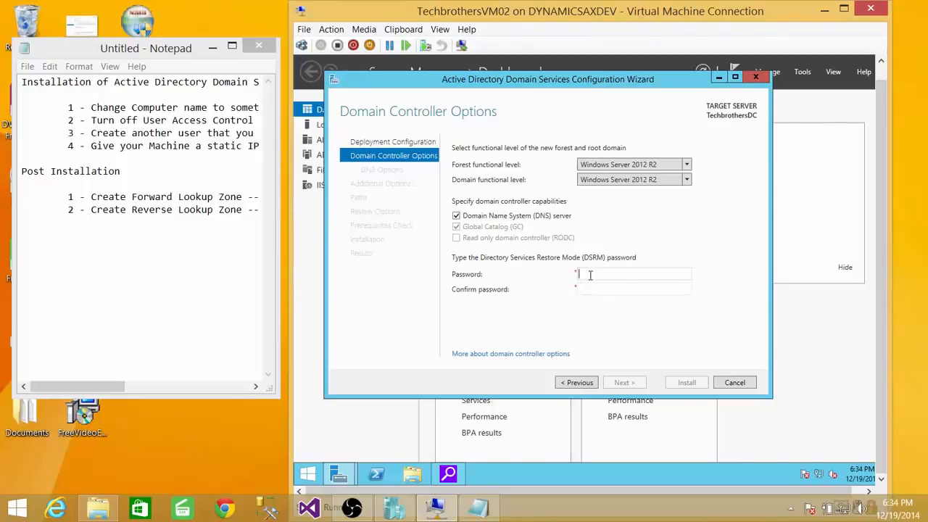
{"action": "type", "text": "••"}
{"action": "left_click", "coordinate": [598, 288]}
{"action": "type", "text": "1"}
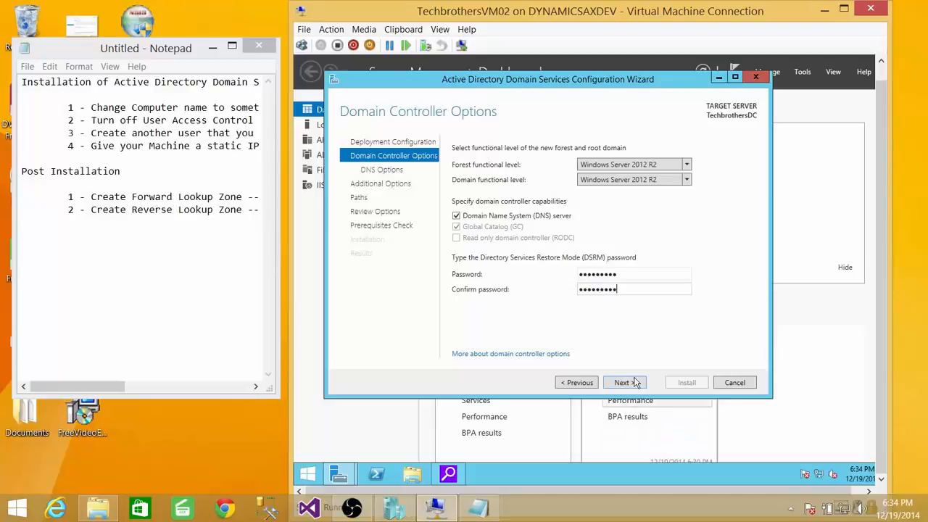
Advance past Domain Controller Options and DNS Options, leaving DNS delegation unchecked
{"action": "left_click", "coordinate": [635, 382]}
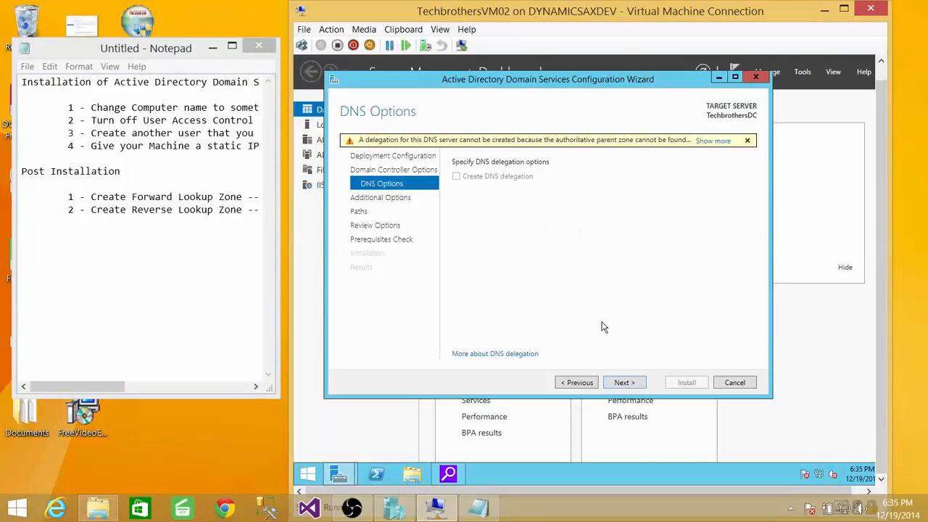
{"action": "left_click", "coordinate": [636, 385]}
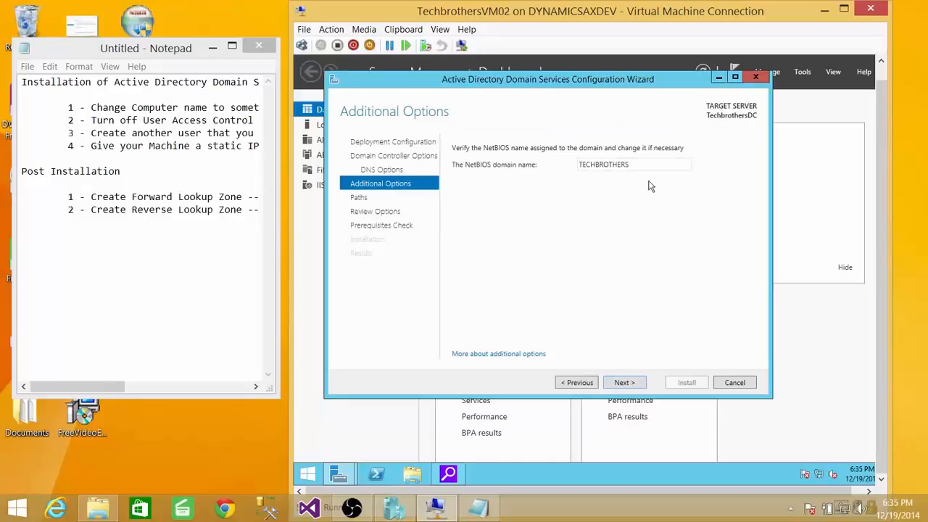
Advance to the Paths page showing C:\Windows\NTDS and C:\Windows\SYSVOL folders
{"action": "left_click", "coordinate": [623, 383]}
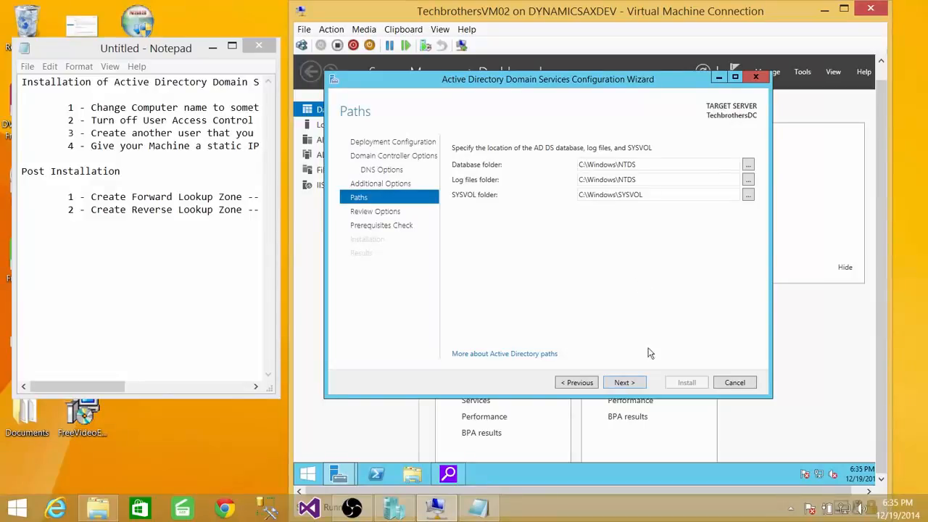
Review the forest selections and inspect the generated Install-ADDSForest script in Notepad before closing it
{"action": "left_click", "coordinate": [625, 383]}
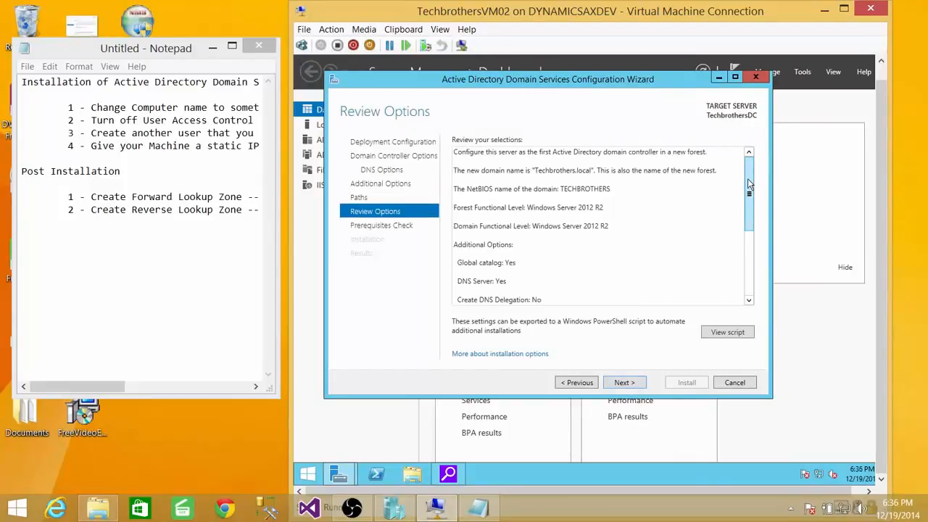
{"action": "left_click_drag", "start_coordinate": [750, 185], "coordinate": [750, 250]}
{"action": "left_click", "coordinate": [727, 332]}
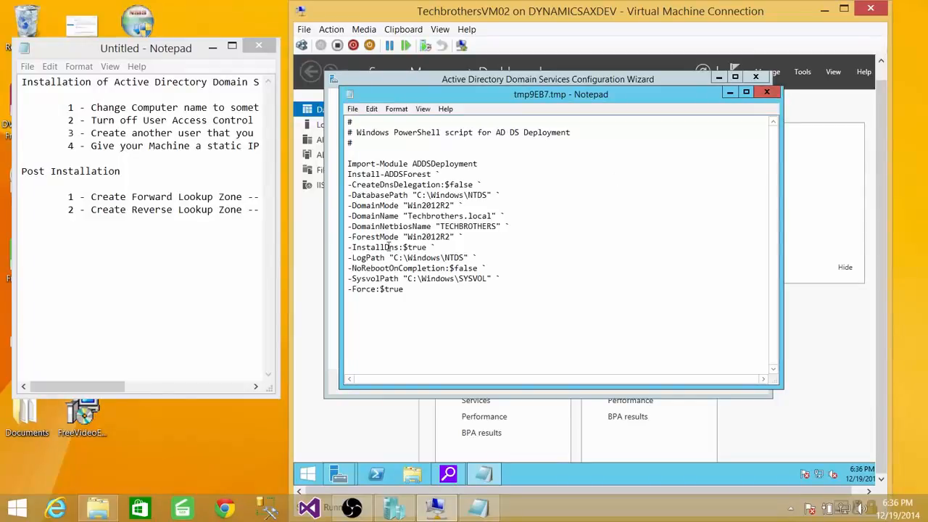
{"action": "left_click", "coordinate": [446, 205]}
{"action": "left_click", "coordinate": [768, 94]}
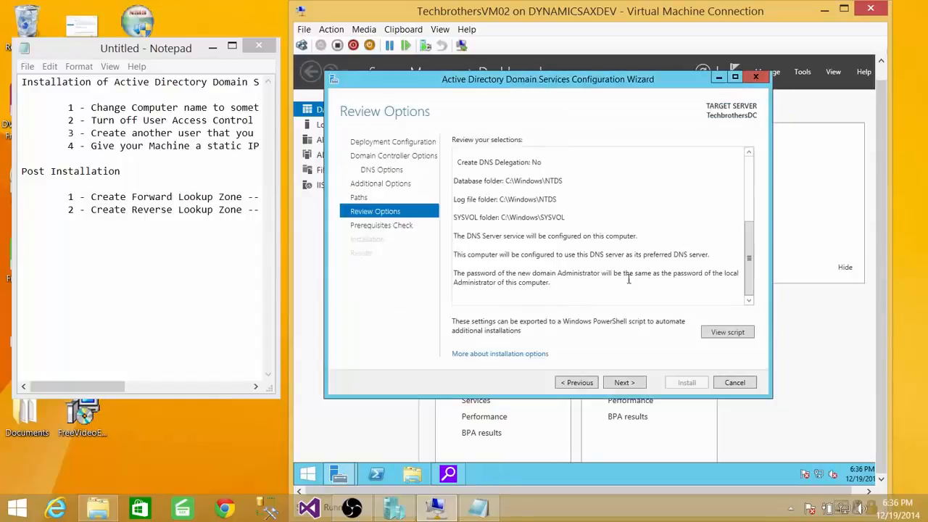
Run the prerequisites check, read its two warnings, and start the domain controller promotion
{"action": "left_click", "coordinate": [642, 383]}
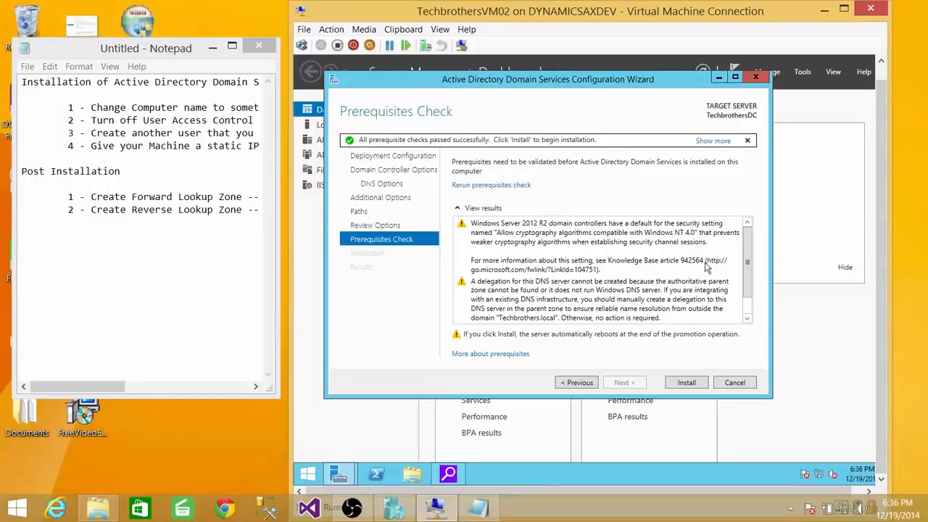
{"action": "mouse_move", "coordinate": [750, 252]}
{"action": "left_mouse_down"}
{"action": "mouse_move", "coordinate": [751, 306]}
{"action": "mouse_move", "coordinate": [751, 245]}
{"action": "left_mouse_up"}
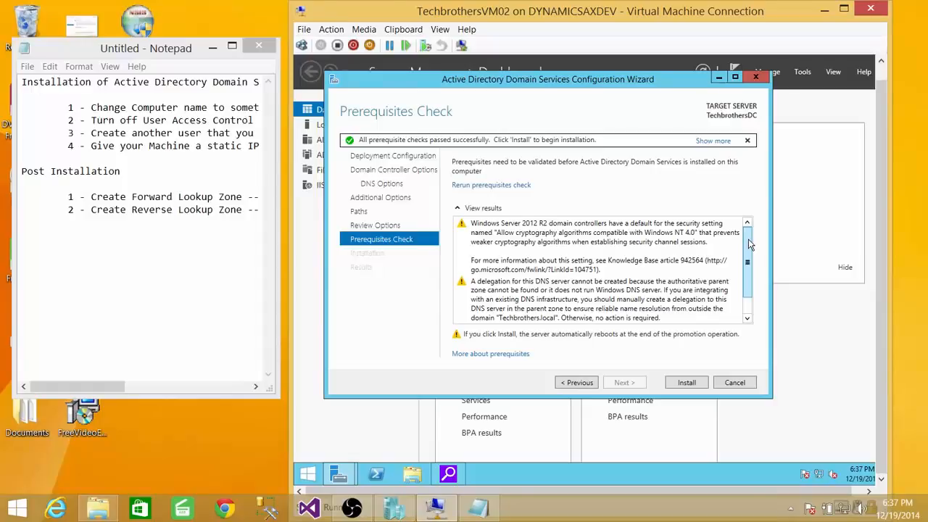
{"action": "left_click", "coordinate": [500, 238]}
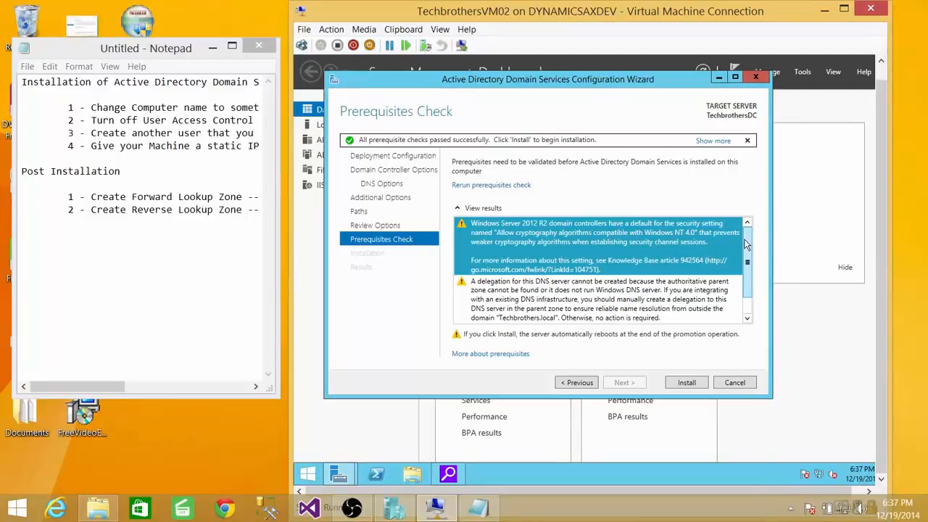
{"action": "scroll", "coordinate": [752, 243], "scroll_direction": "down", "scroll_amount": 1}
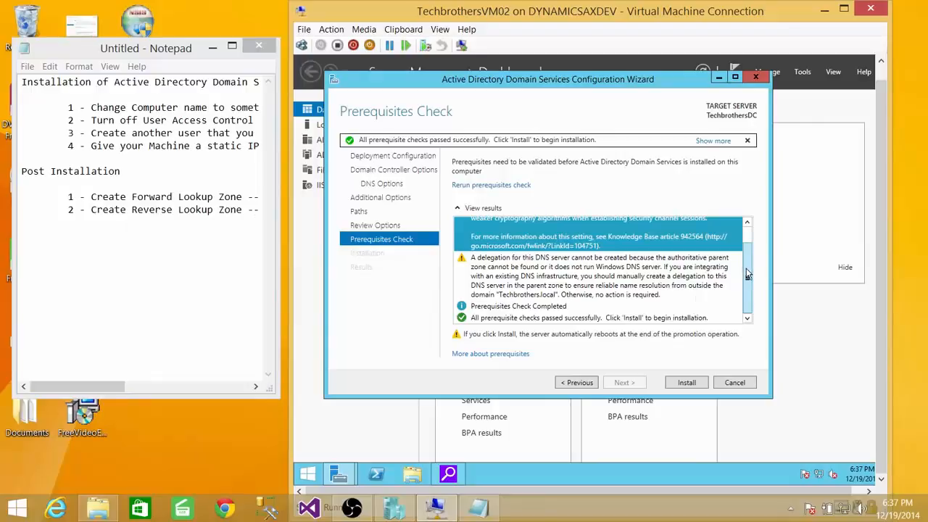
{"action": "mouse_move", "coordinate": [748, 274]}
{"action": "left_mouse_down"}
{"action": "mouse_move", "coordinate": [747, 246]}
{"action": "mouse_move", "coordinate": [749, 277]}
{"action": "left_mouse_up"}
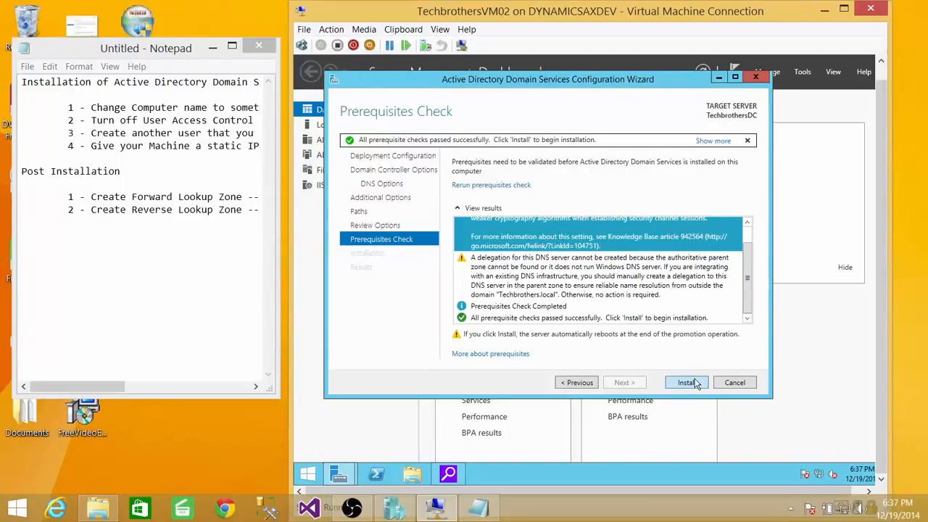
{"action": "scroll", "coordinate": [747, 289], "scroll_direction": "up", "scroll_amount": 1}
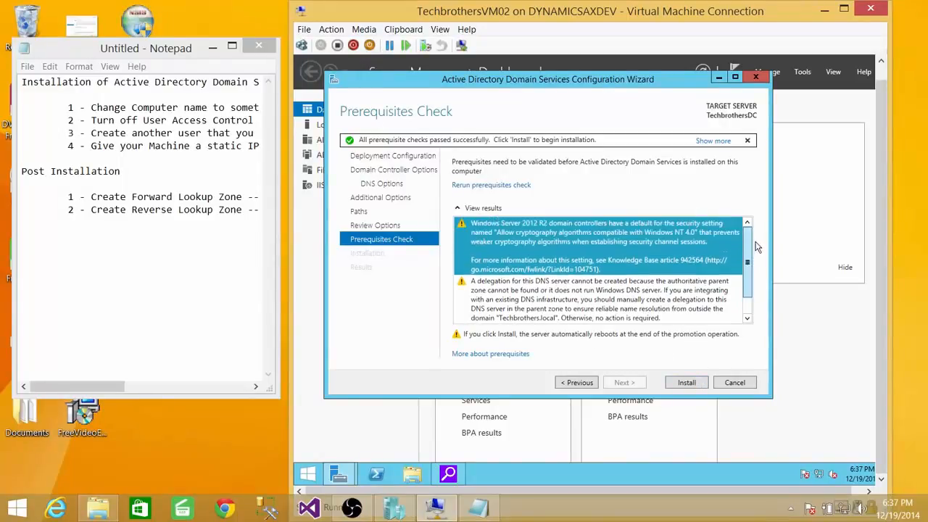
{"action": "left_click", "coordinate": [691, 383]}
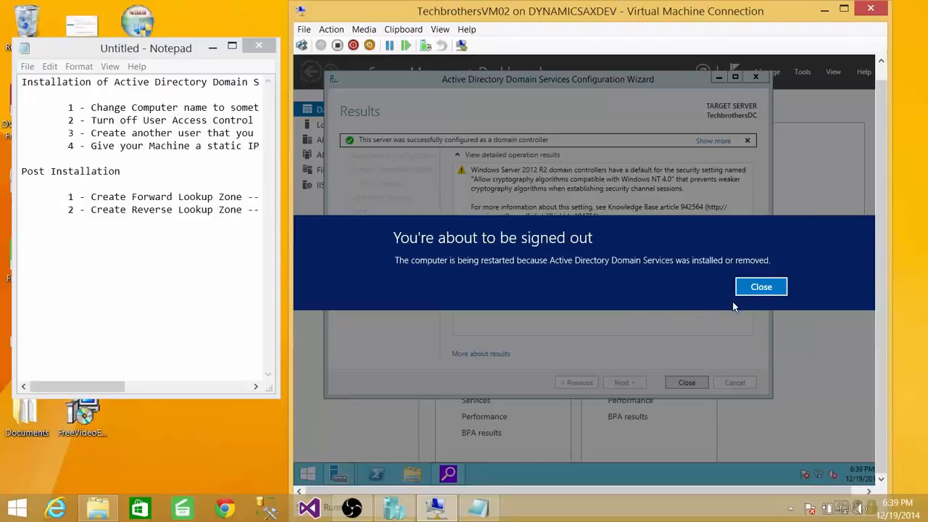
Close the 'You're about to be signed out' notice so the VM restarts after promotion
{"action": "left_click", "coordinate": [762, 287]}
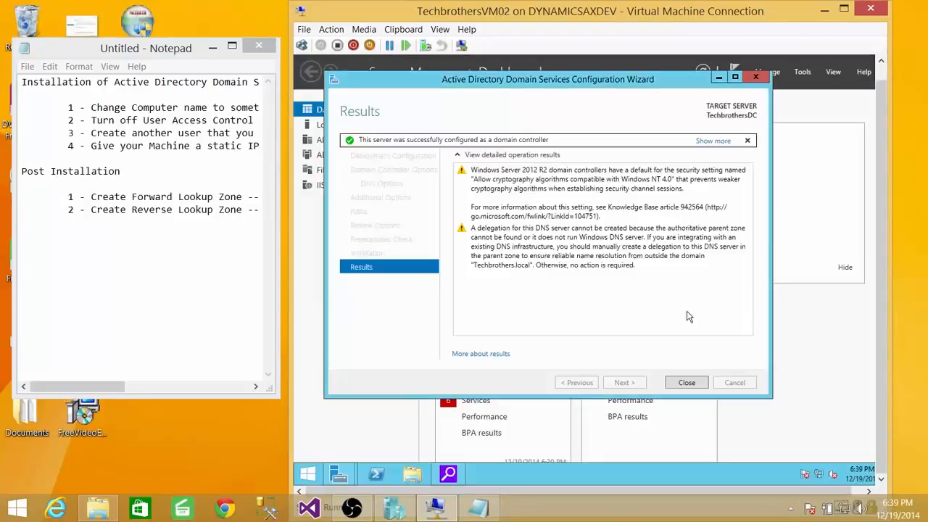